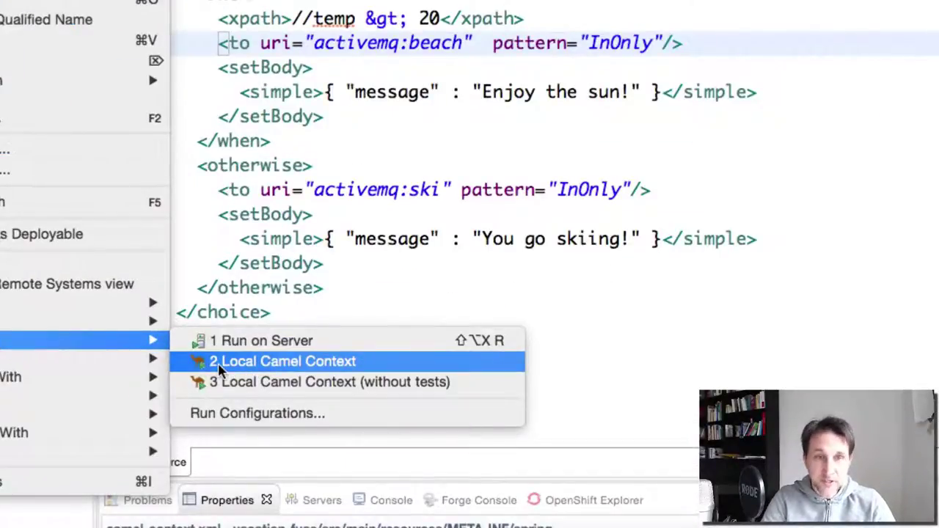
Run camel-context.xml as a Local Camel Context, switch to Postman in Chrome and send the vacation POST request for Singapore
click(219, 371)
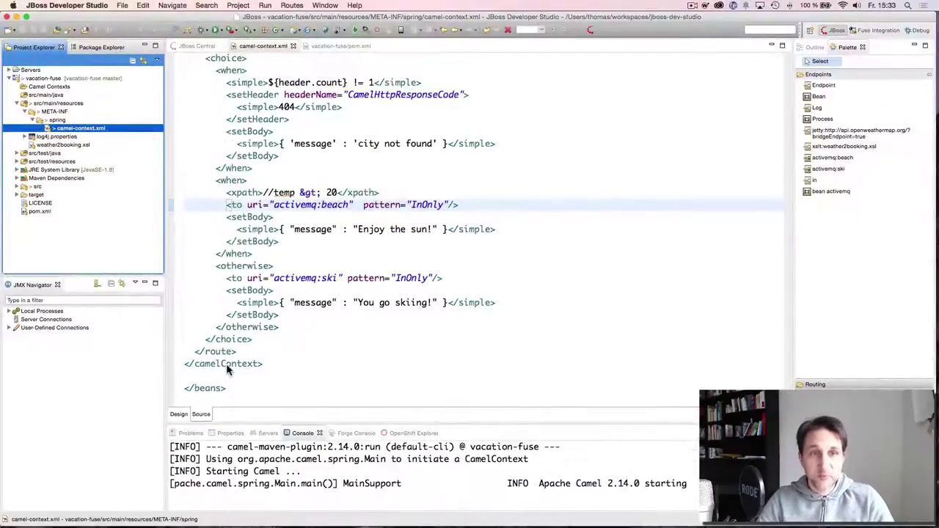
key(super+Tab)
key(super+Tab)
key(super+Tab)
key(super+Tab)
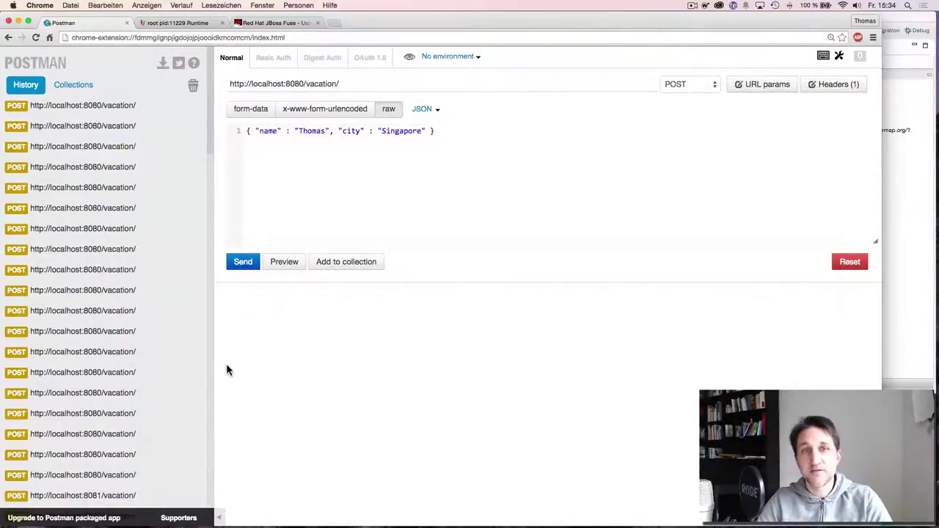
click(248, 264)
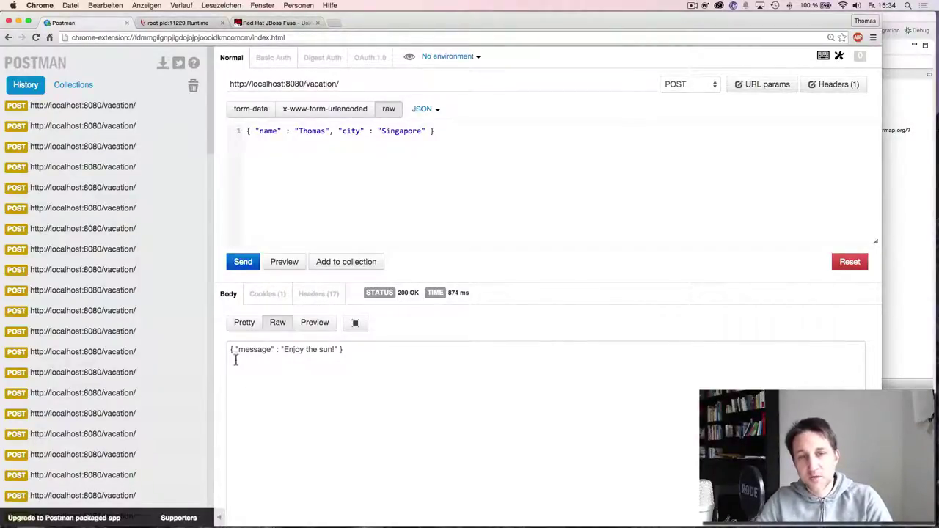
drag(232, 350, 367, 351)
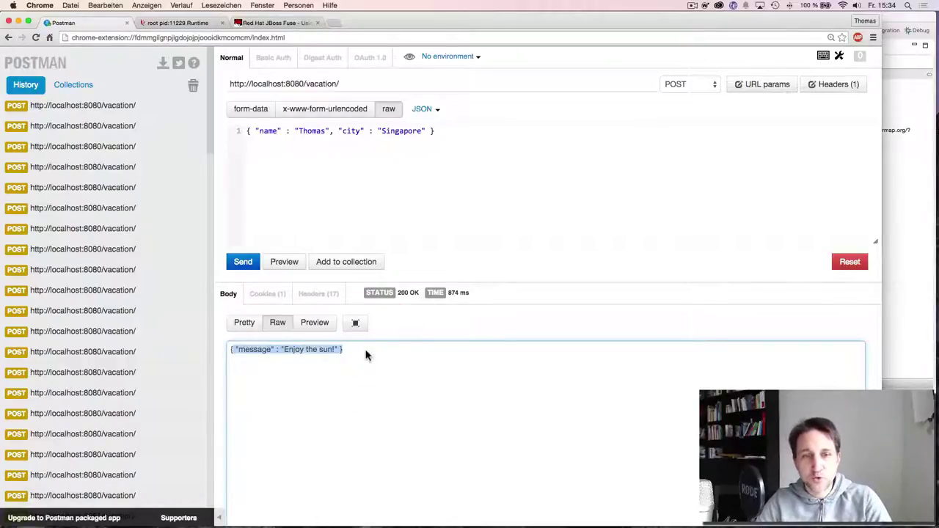
Change the city in the vacation request body to Bonn and send the request
double_click(402, 131)
text(Bonn)
click(246, 263)
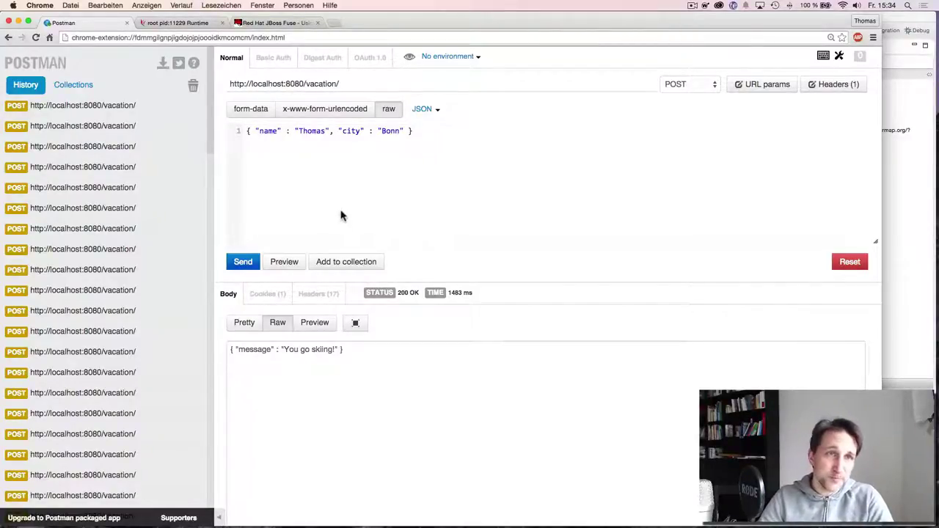
In the JBoss Fuse Management Console, create and start 5 child containers under root with the name knoten
click(191, 28)
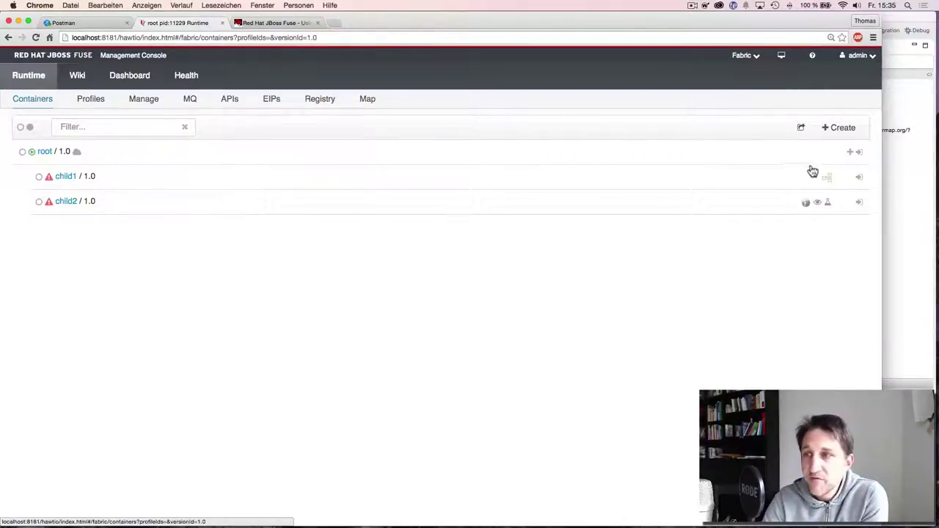
click(839, 131)
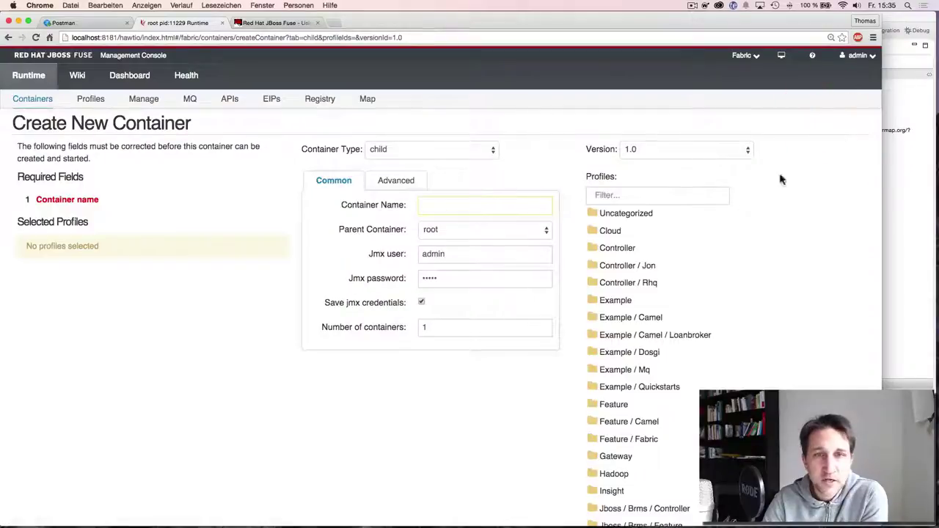
click(438, 203)
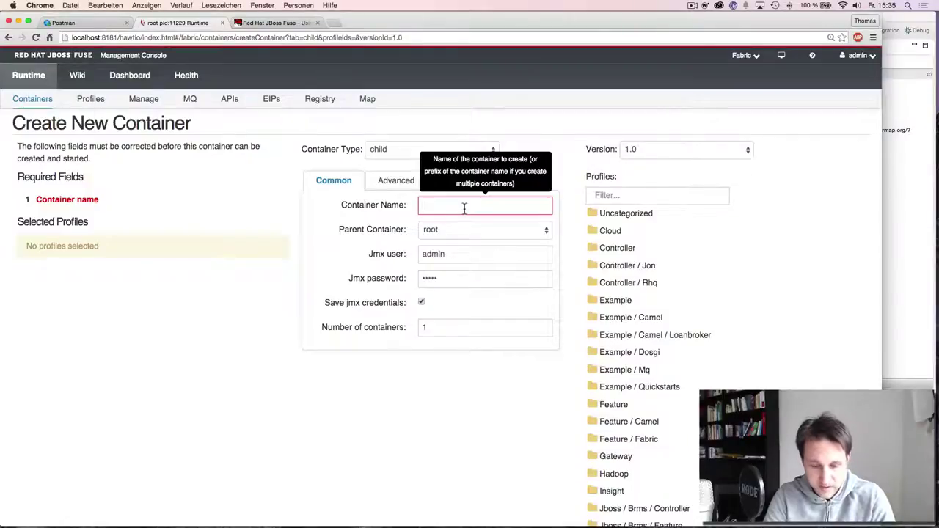
text(knoten)
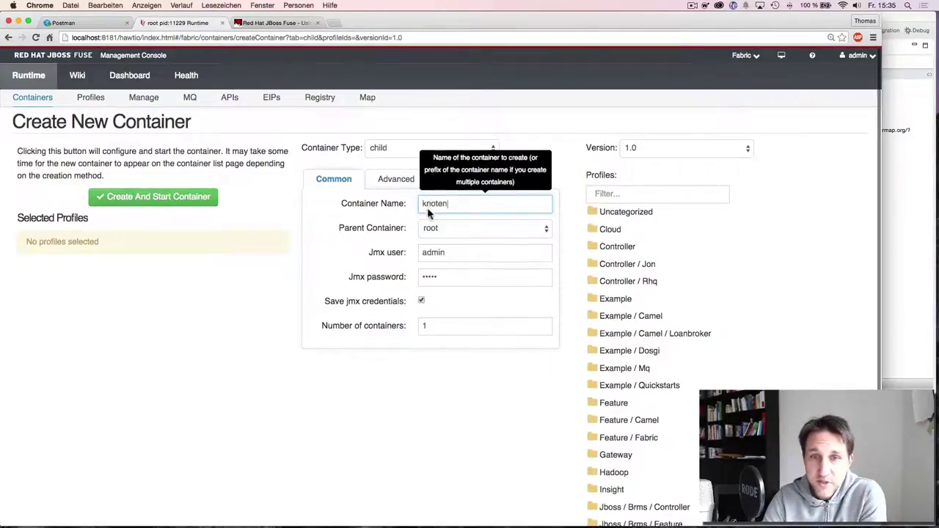
scroll(418, 267, down, 1)
click(497, 319)
key(BackSpace)
text(5)
scroll(398, 317, down, 1)
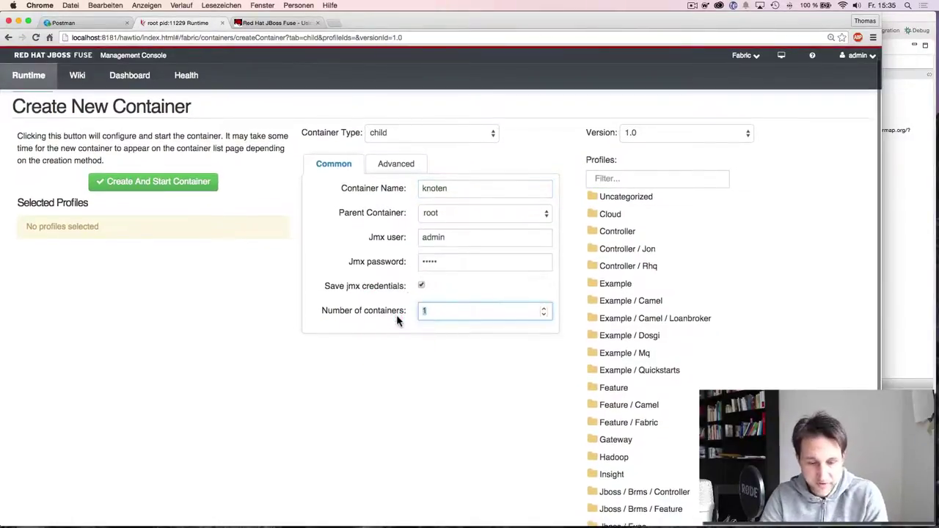
key(Return)
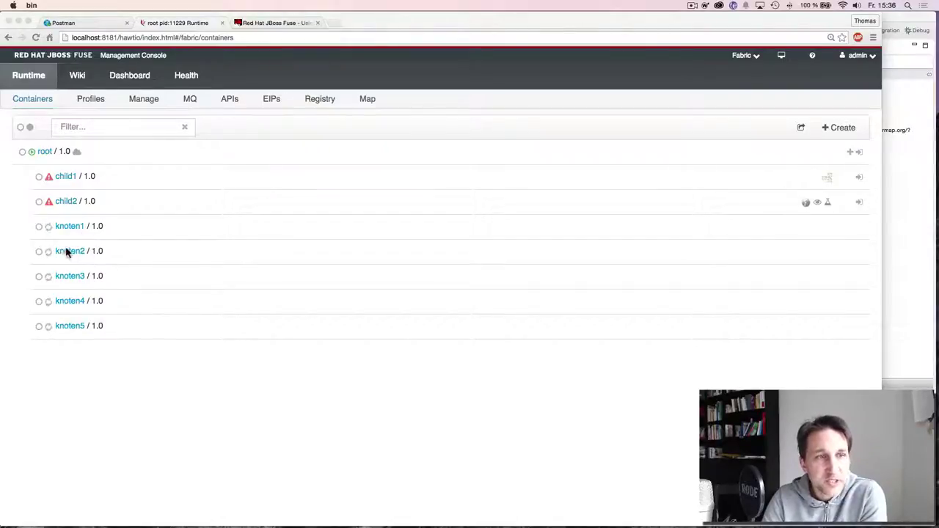
Expand the vacation profile among the active Fabric profiles and open its profile page
click(91, 102)
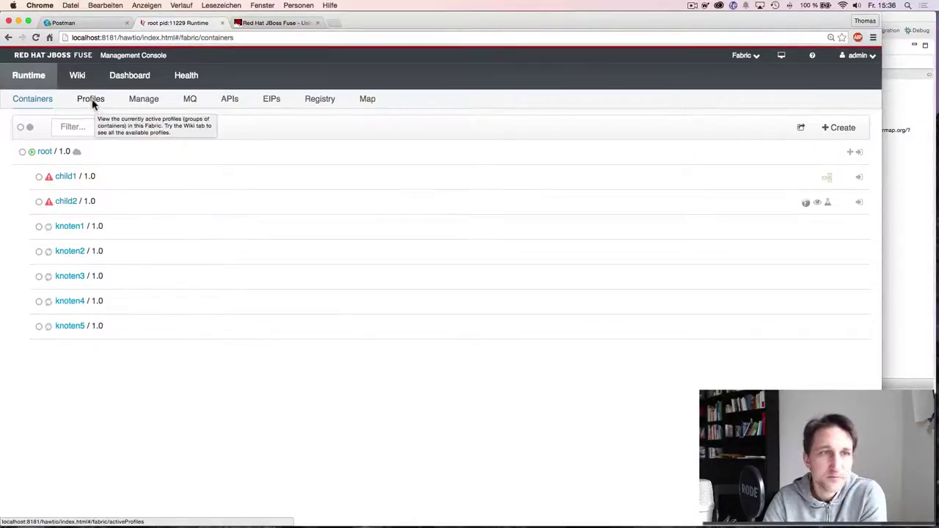
click(92, 102)
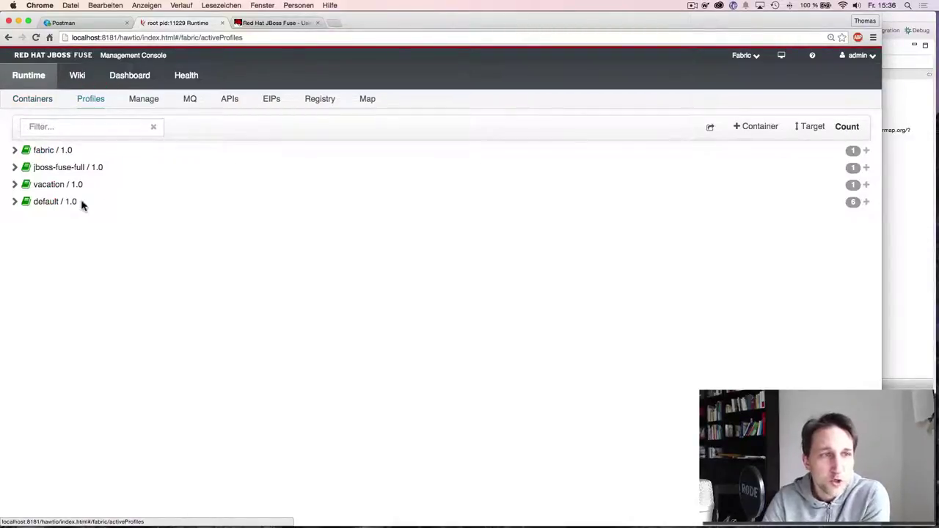
click(16, 186)
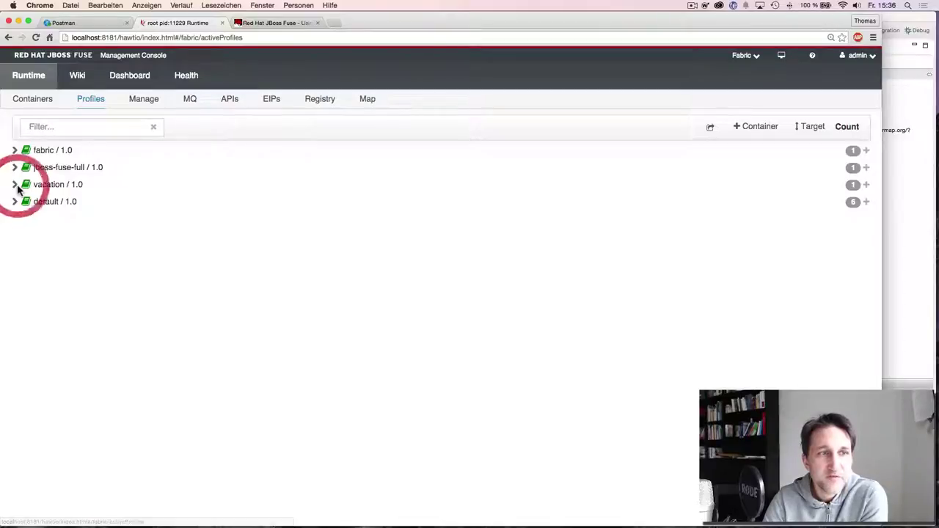
click(15, 188)
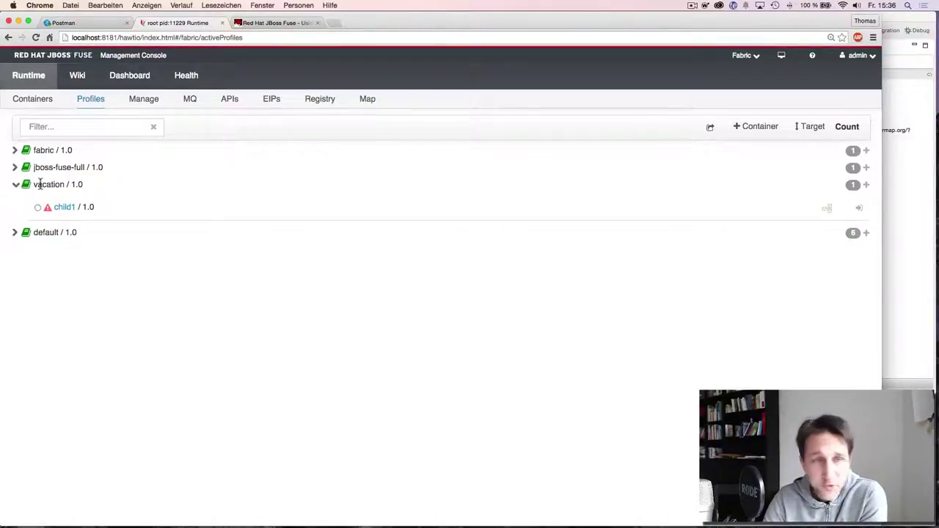
click(44, 186)
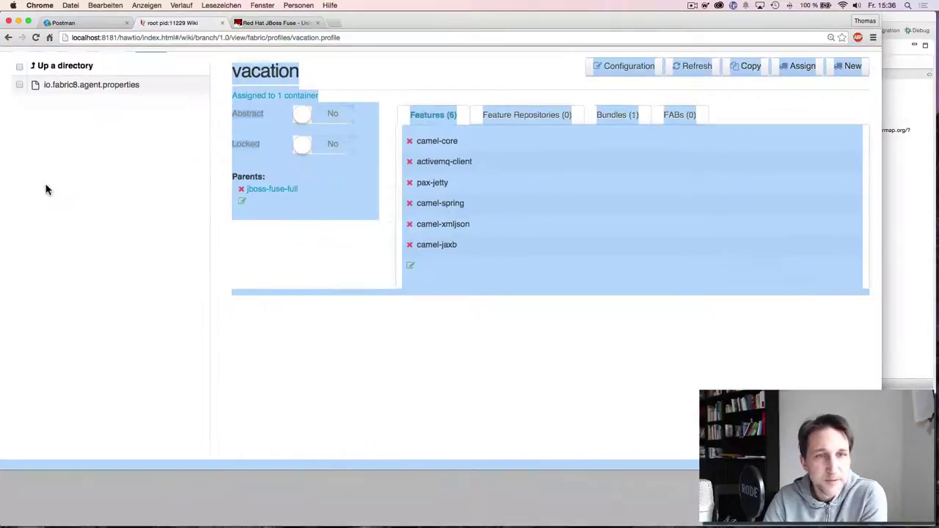
click(161, 235)
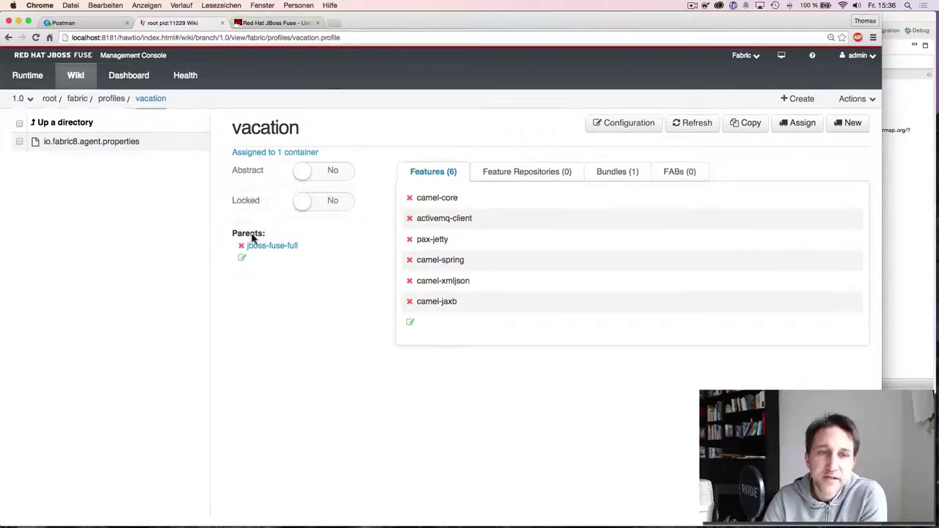
Check the vacation profile's parent and delete the pax-jetty feature from the profile
drag(233, 237, 267, 237)
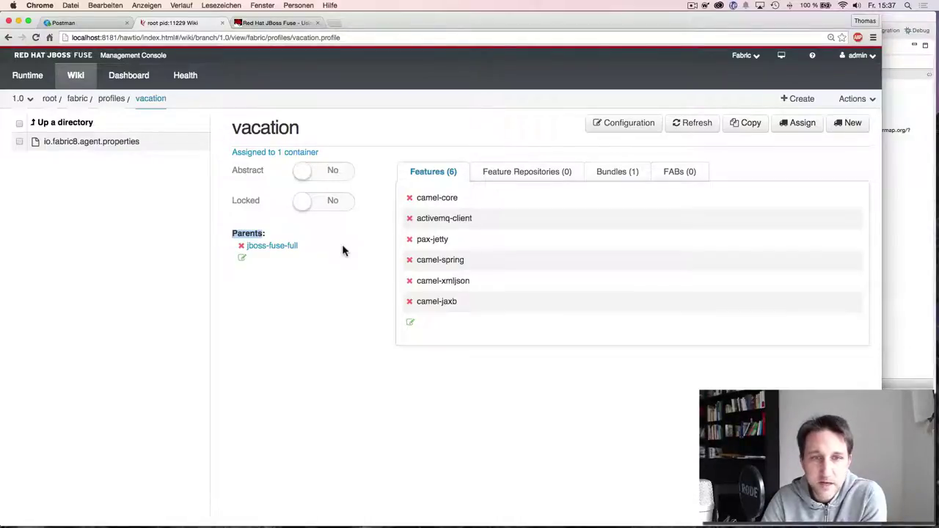
click(242, 251)
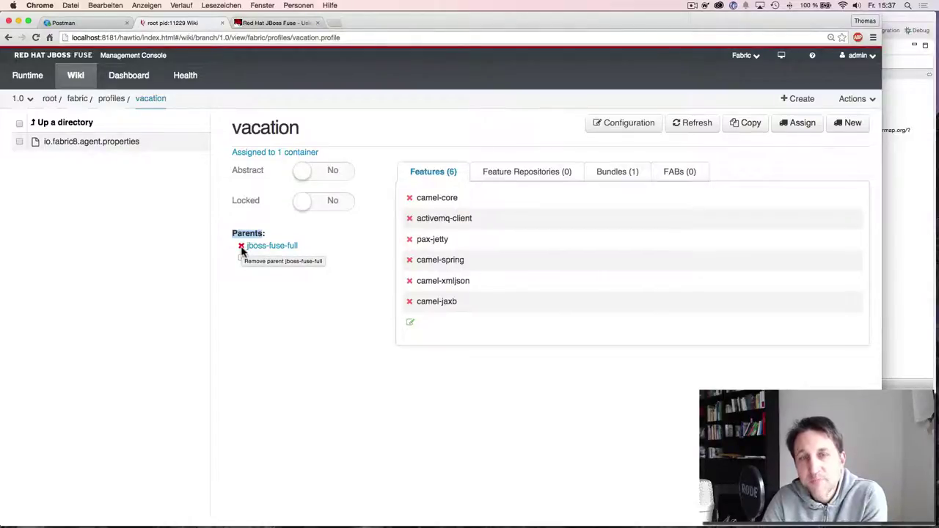
click(410, 241)
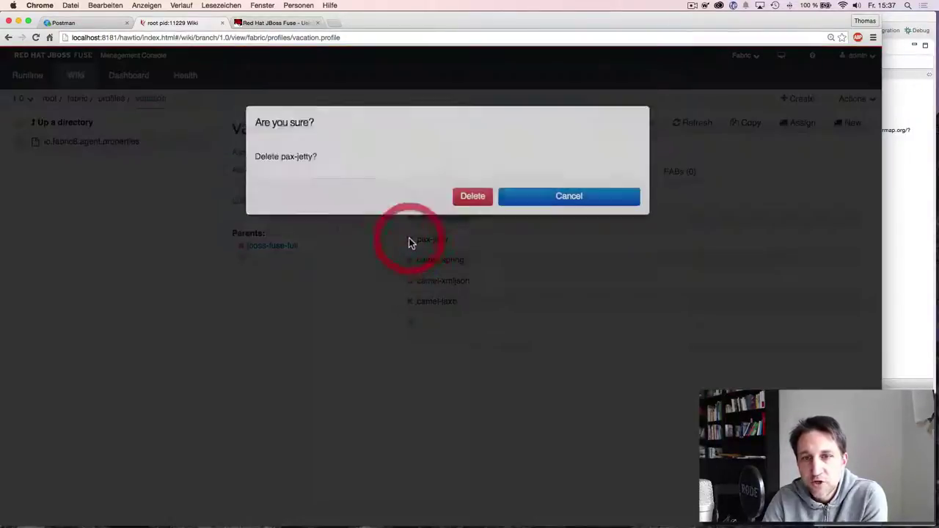
click(461, 227)
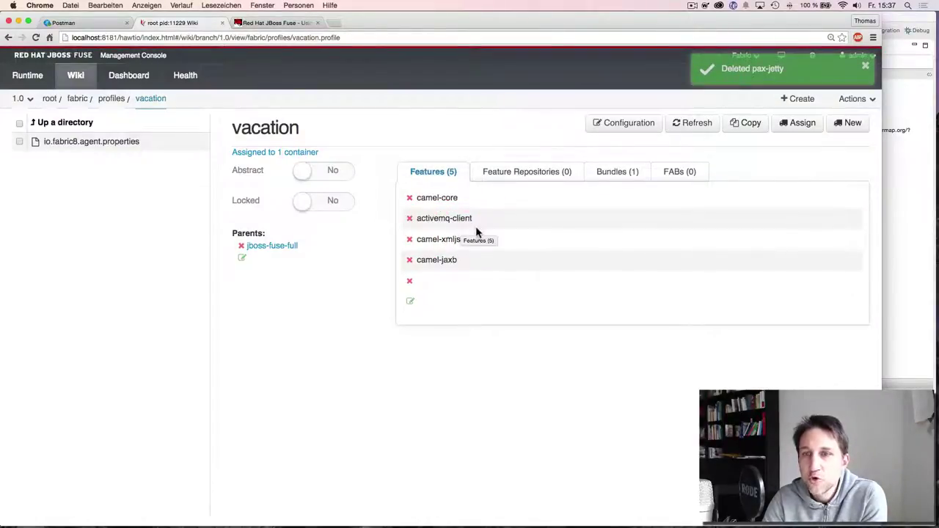
Open the vacation profile's feature editor, examine the available and inherited features, and return to the profile page
click(411, 302)
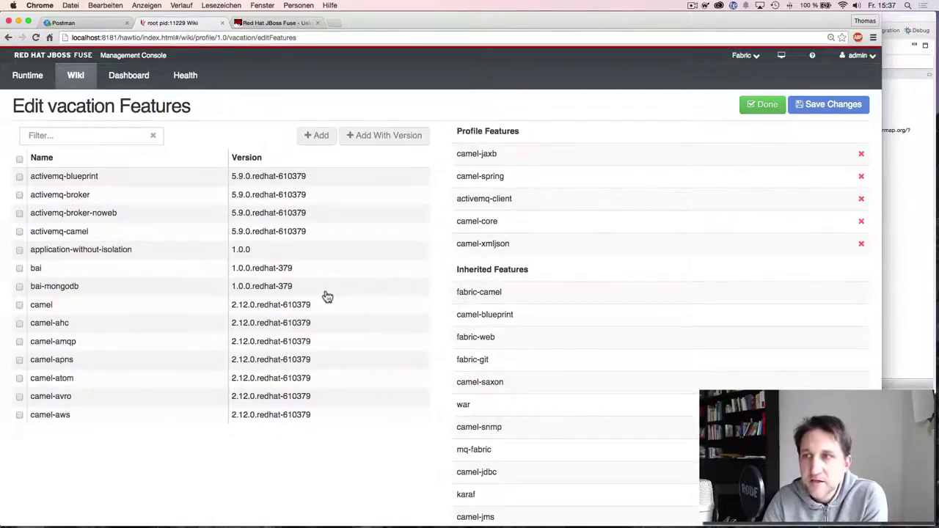
scroll(335, 302, down, 3)
scroll(335, 301, up, 3)
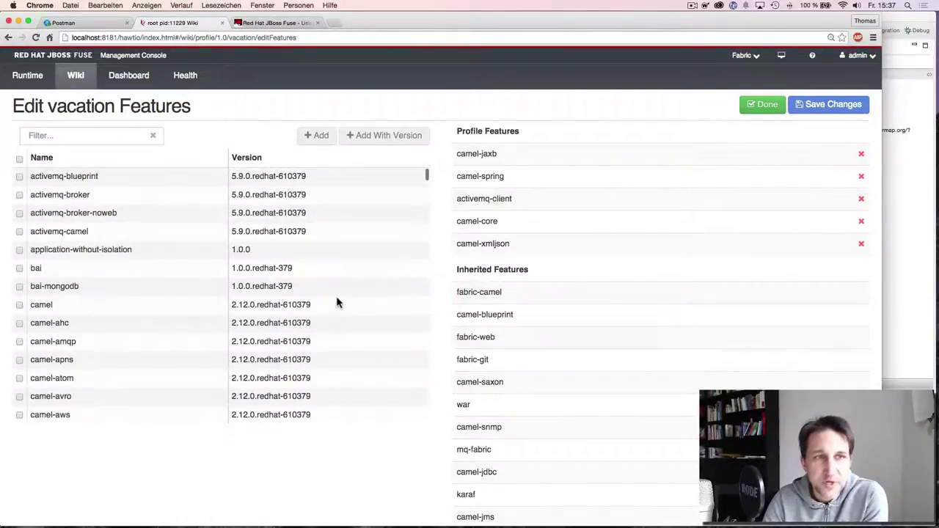
scroll(518, 302, down, 2)
scroll(518, 303, up, 2)
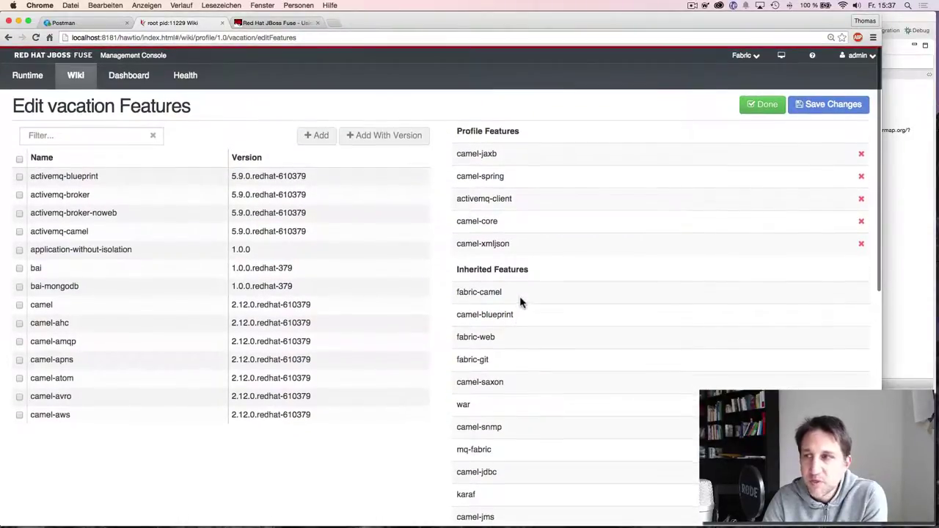
drag(472, 271, 525, 272)
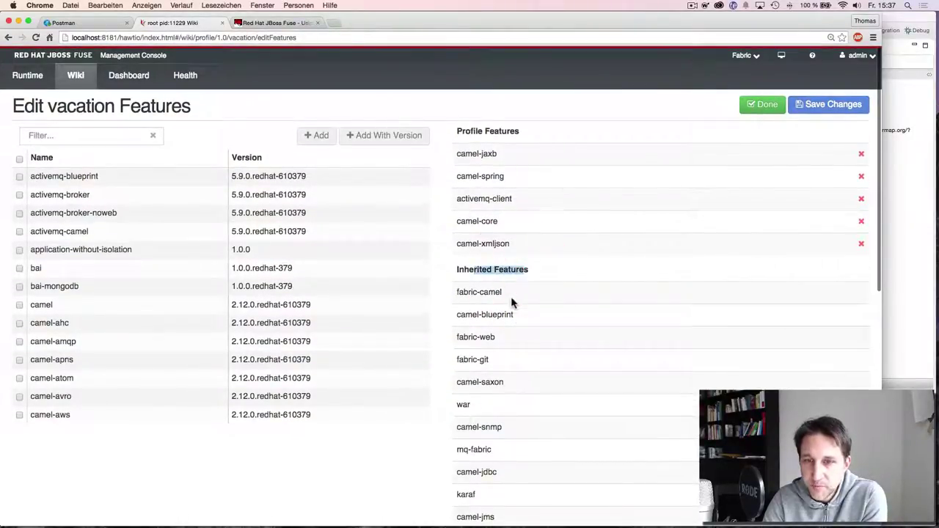
scroll(511, 302, down, 10)
scroll(511, 303, down, 12)
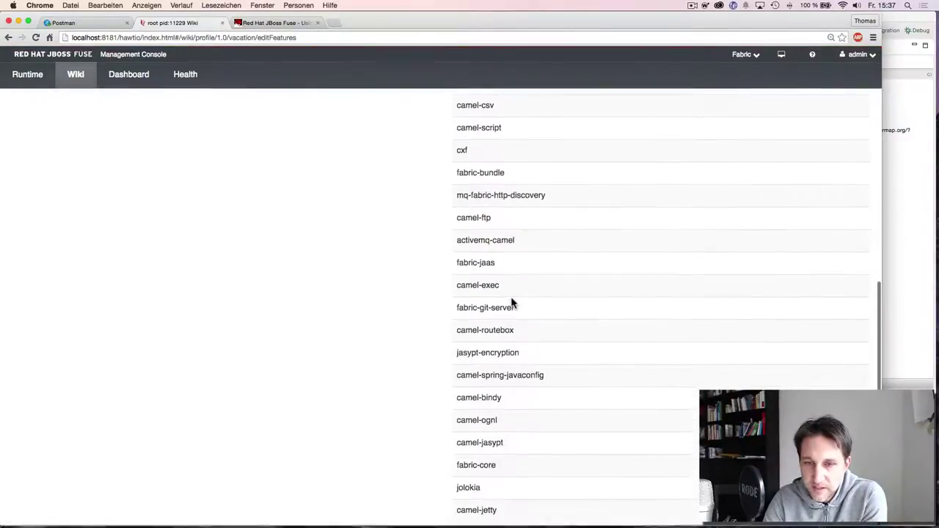
click(503, 510)
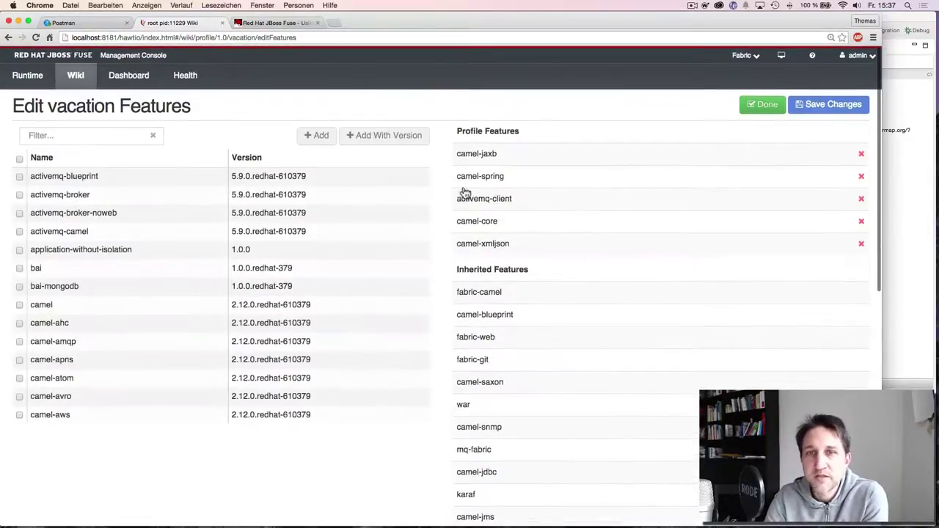
click(768, 105)
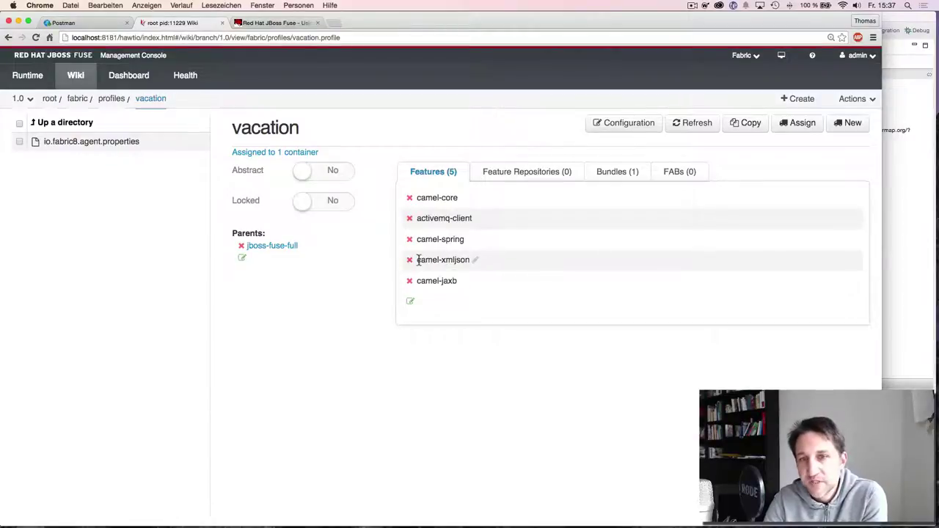
Review the vacation profile's camel-xmljson feature and the bundles assigned to the profile
drag(418, 261, 470, 261)
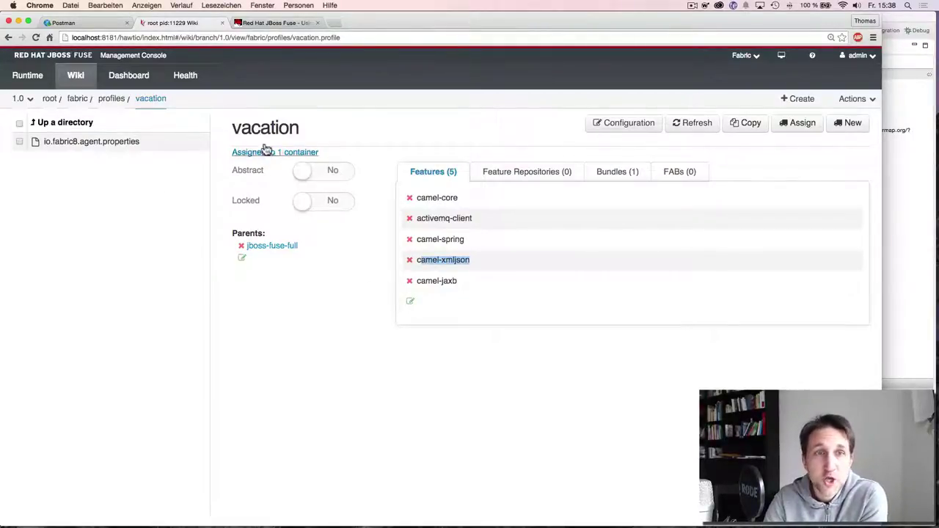
drag(313, 129, 251, 127)
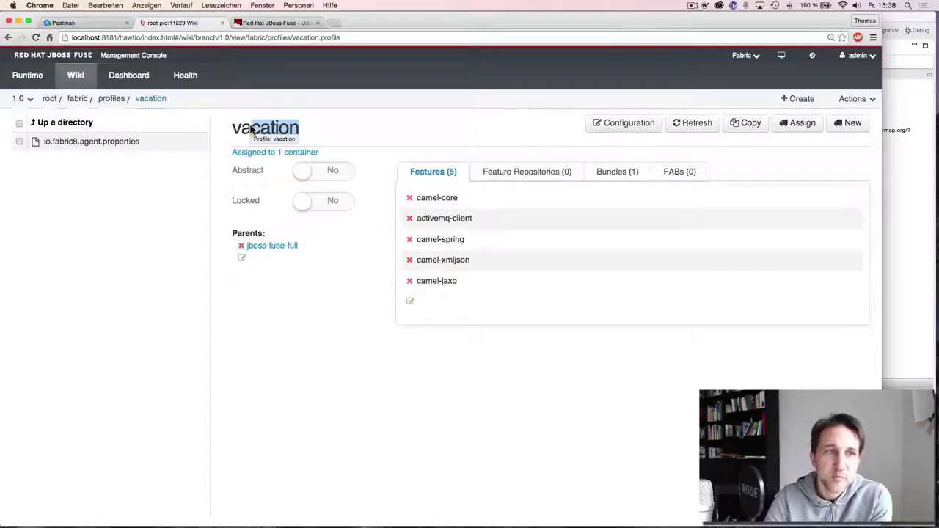
click(609, 176)
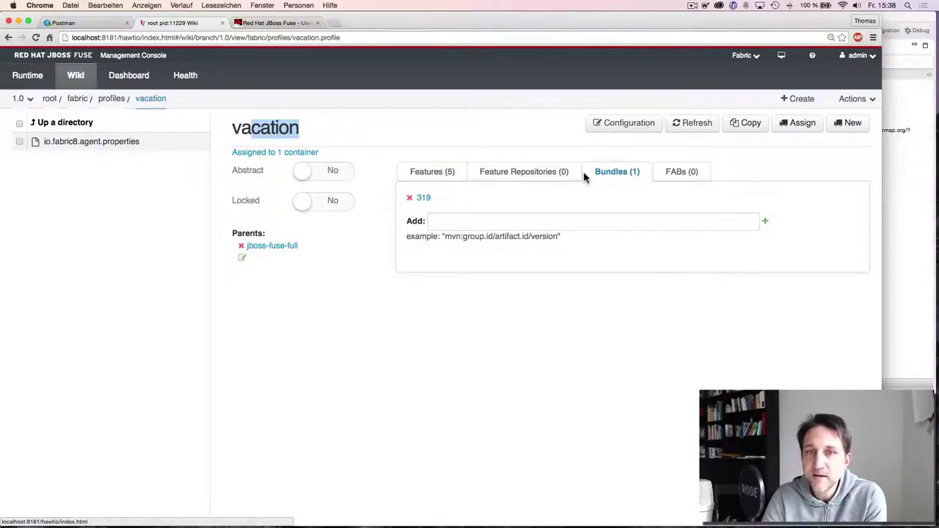
mouse_move(420, 198)
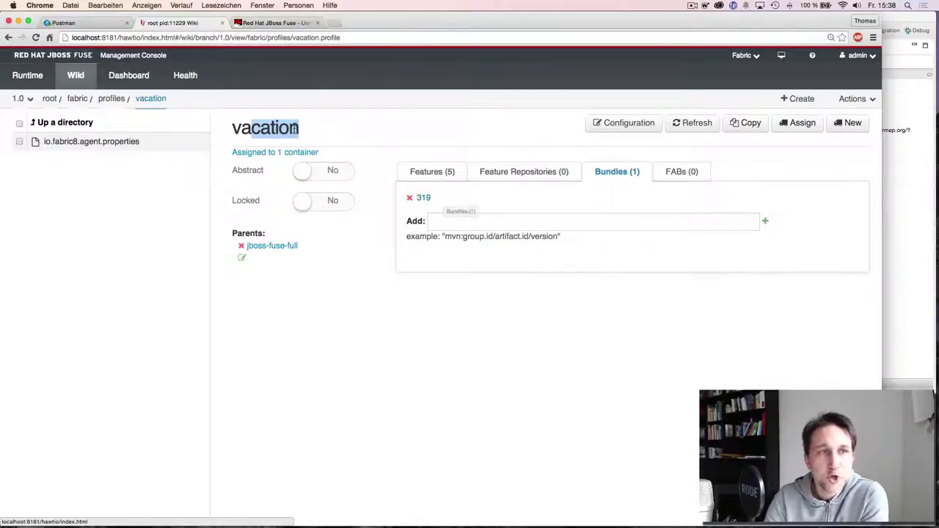
Examine the child2 container's assigned profiles and status, and return to the container list
click(38, 80)
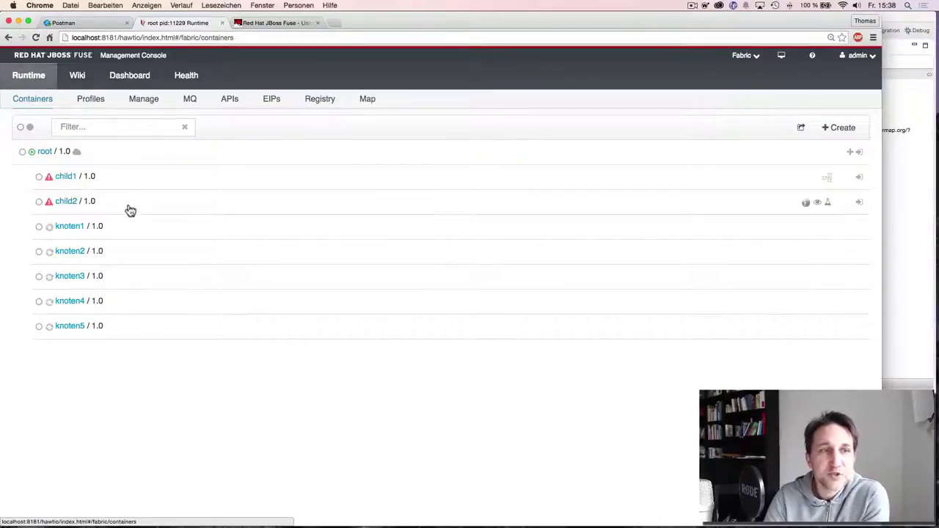
click(64, 207)
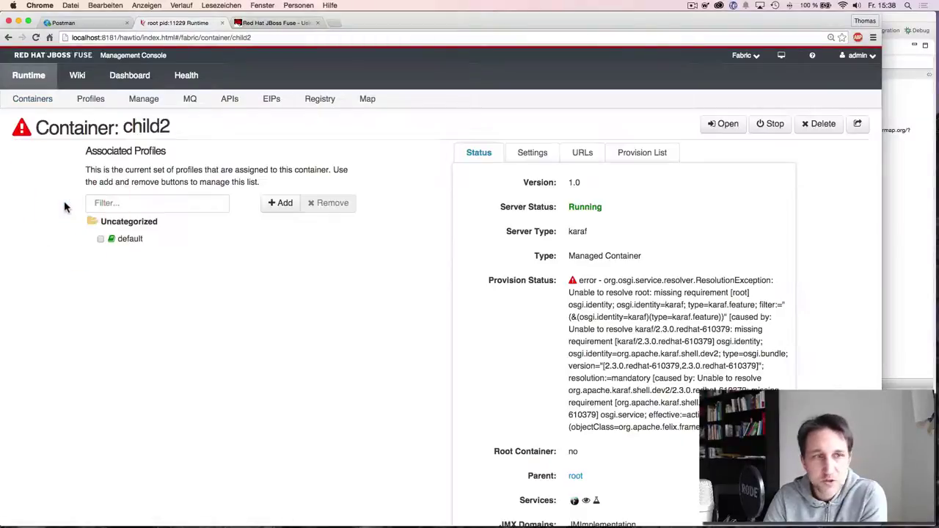
click(8, 37)
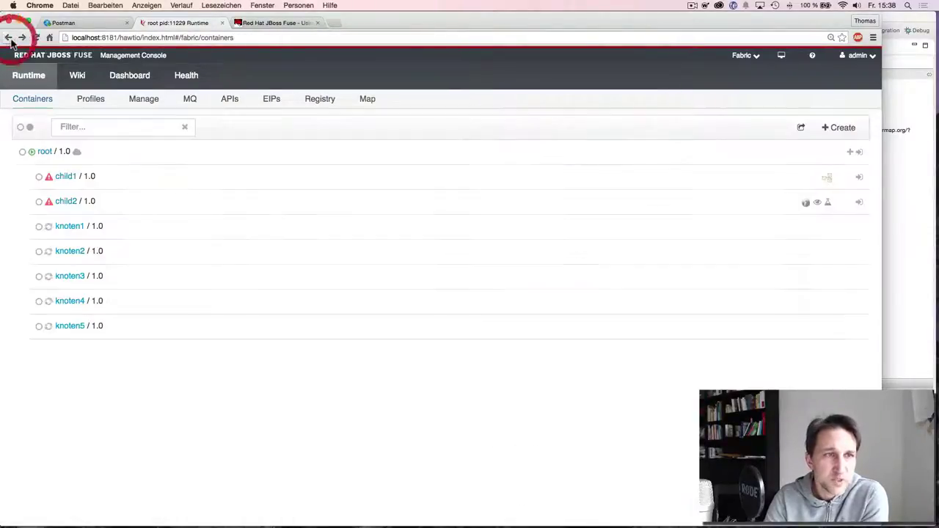
Examine the child1 container's assigned vacation profile, its status details and the full provision exception trace
click(66, 177)
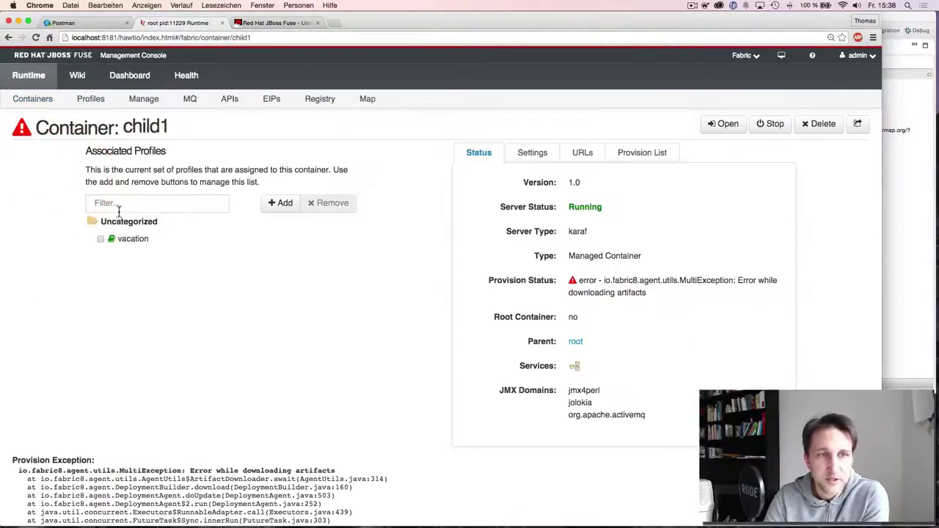
drag(157, 245, 115, 242)
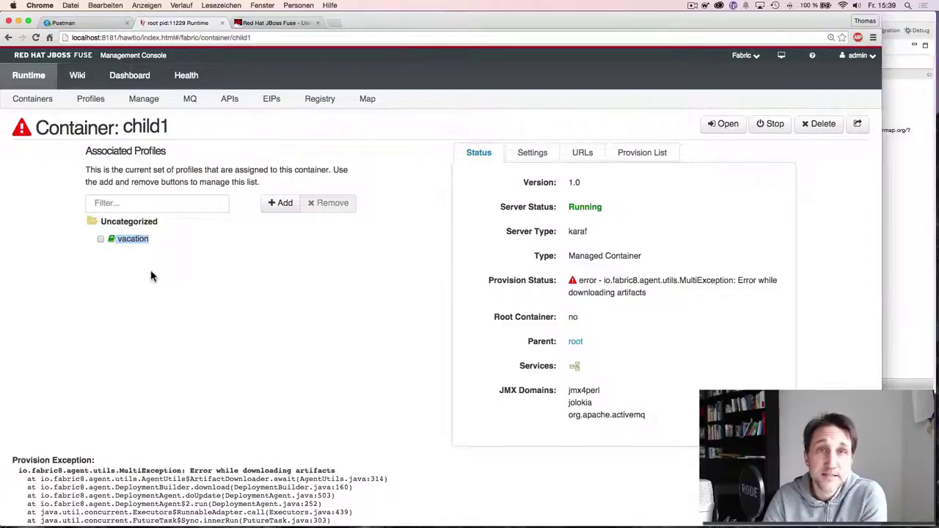
scroll(151, 275, down, 5)
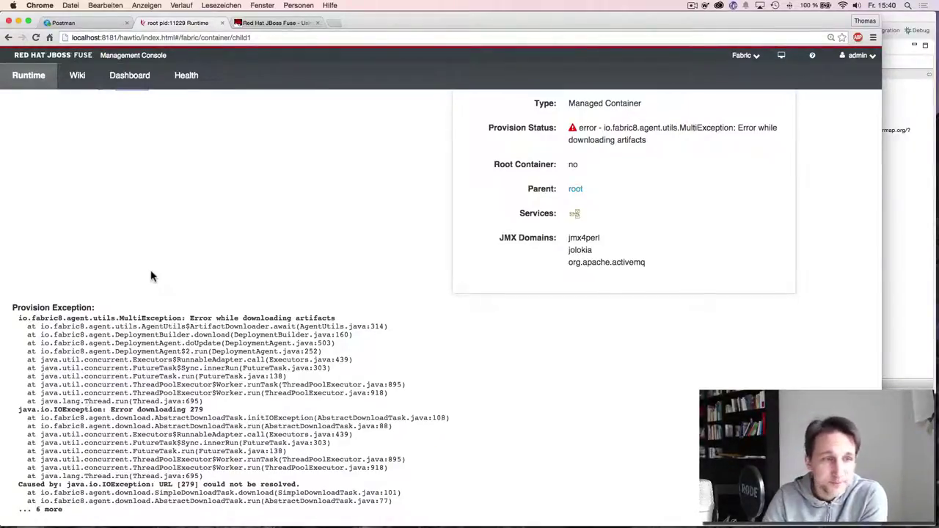
scroll(151, 277, up, 5)
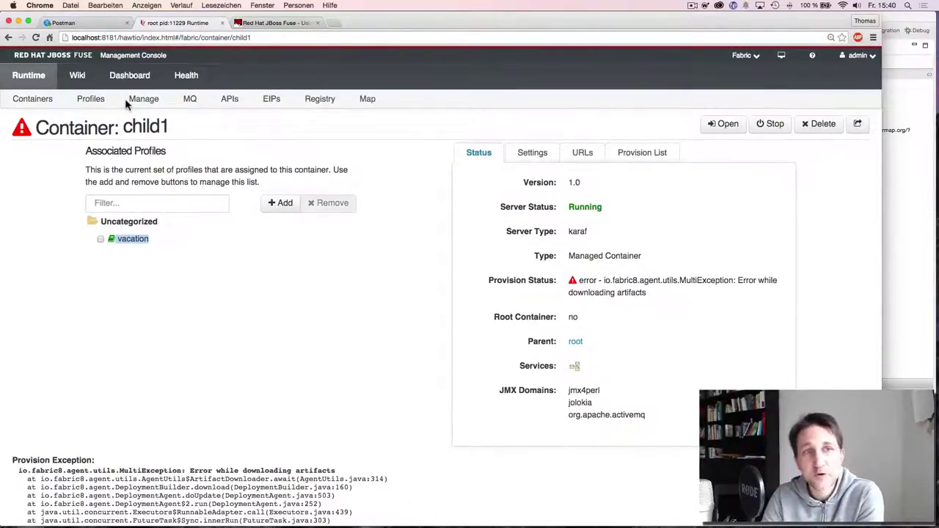
click(138, 78)
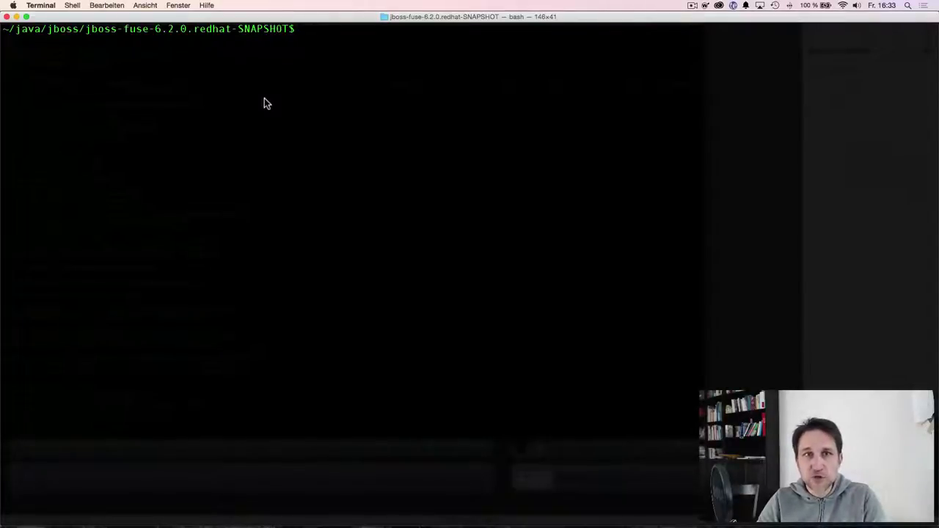
Switch to Terminal and start JBoss Fuse by running ./bin/fuse from the jboss-fuse-6.2.0.redhat-SNAPSHOT directory
text(./bin/)
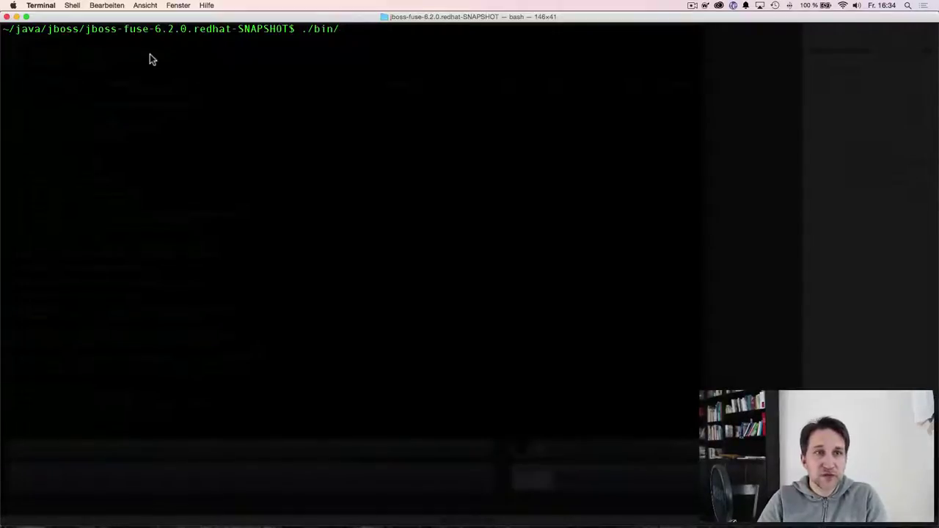
drag(125, 33, 188, 34)
click(374, 32)
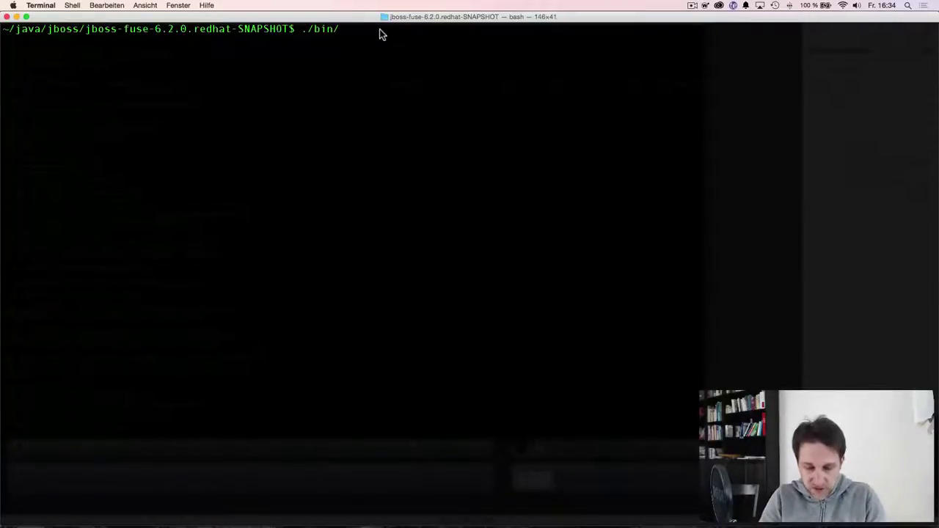
text(fuse)
key(Return)
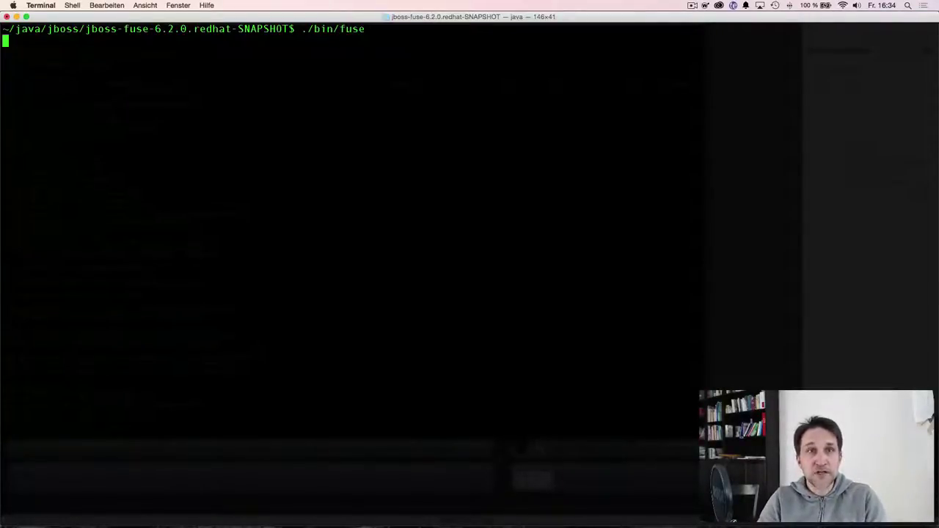